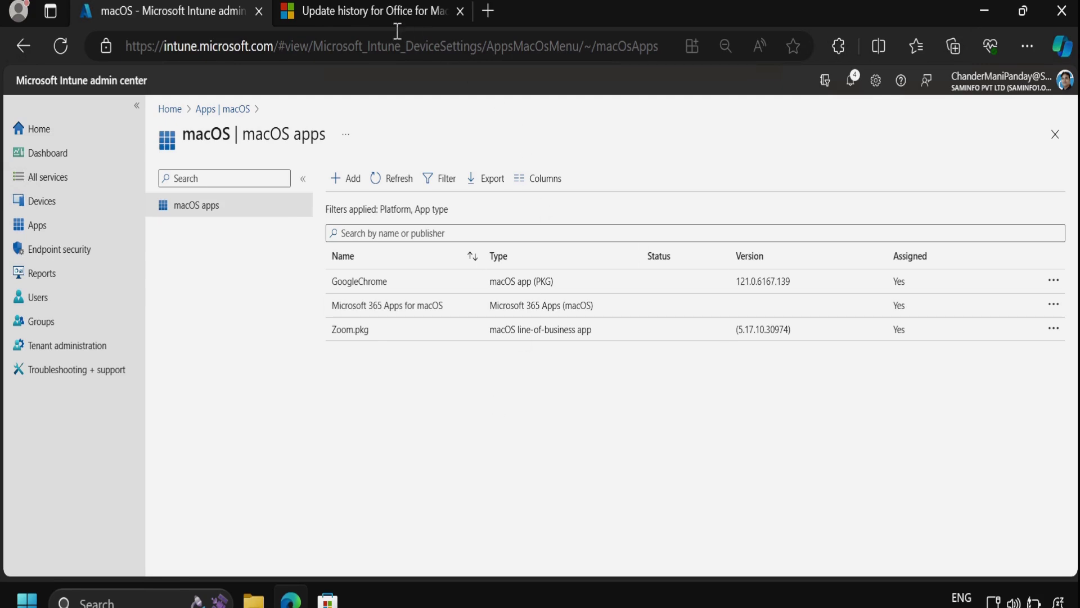
Open the Office for Mac update history and scroll to the version 16.82 (24021116) release table
{"action": "left_click", "coordinate": [383, 13]}
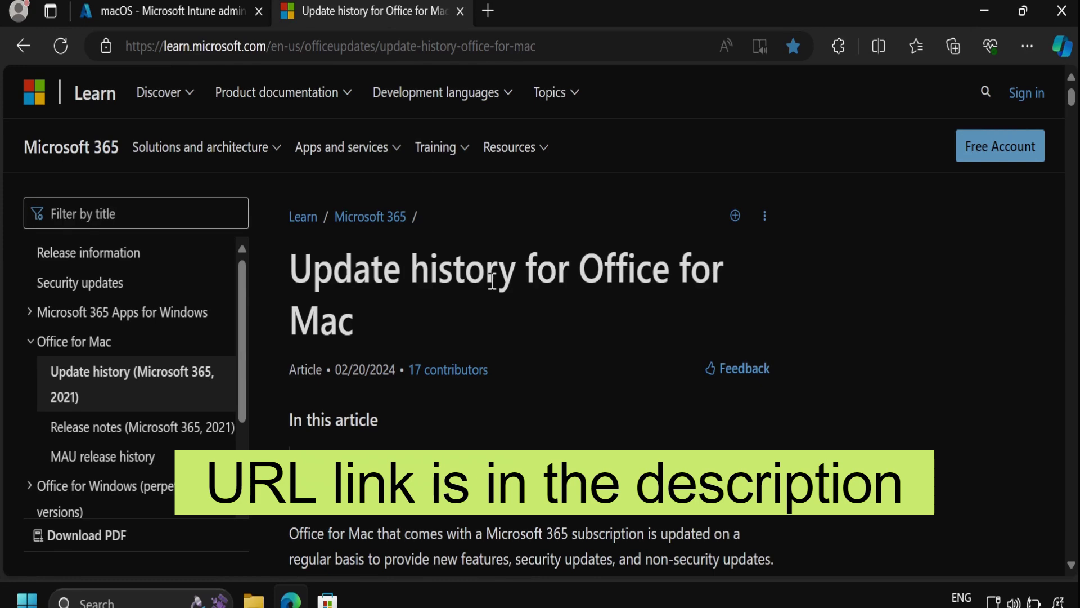
{"action": "scroll", "coordinate": [872, 149], "scroll_direction": "down", "scroll_amount": 10}
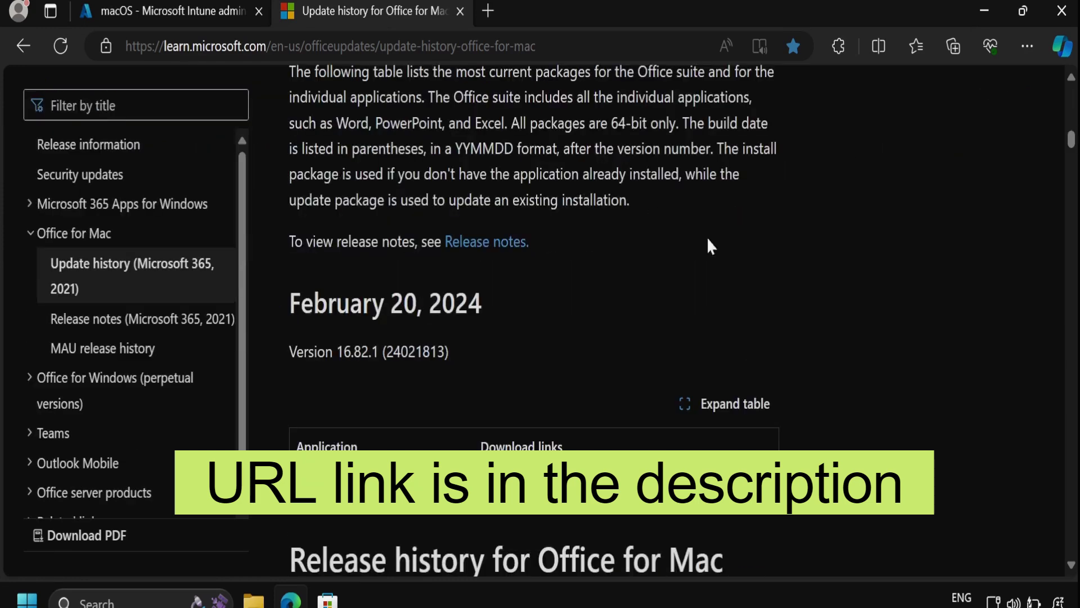
{"action": "scroll", "coordinate": [326, 384], "scroll_direction": "down", "scroll_amount": 4}
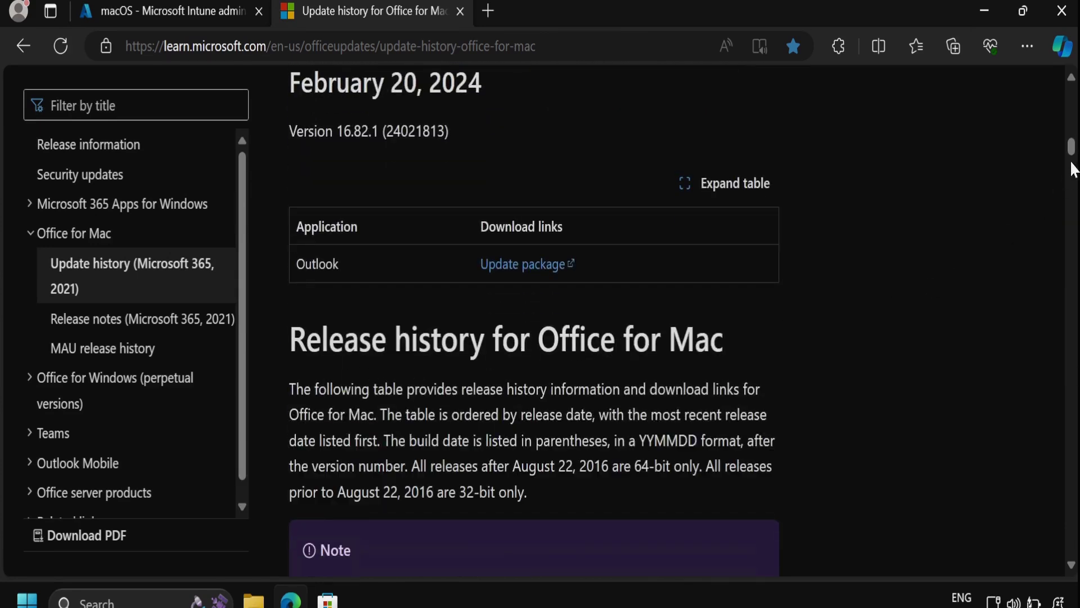
{"action": "scroll", "coordinate": [771, 478], "scroll_direction": "down", "scroll_amount": 8}
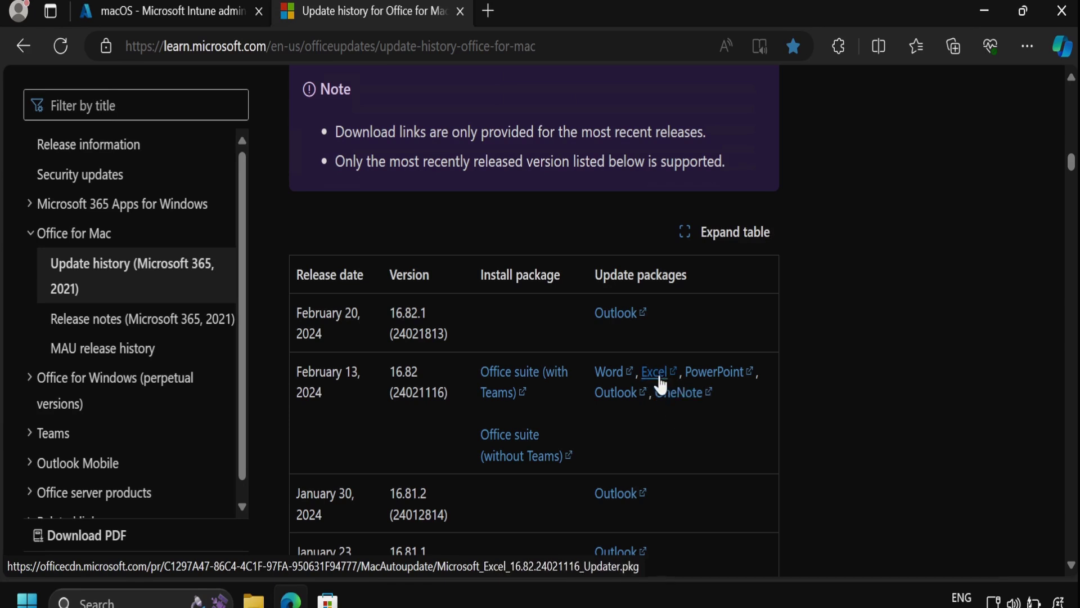
Start and cancel a duplicate Excel 16.82 package download, then return to the Intune macOS apps tab
{"action": "left_click", "coordinate": [651, 377]}
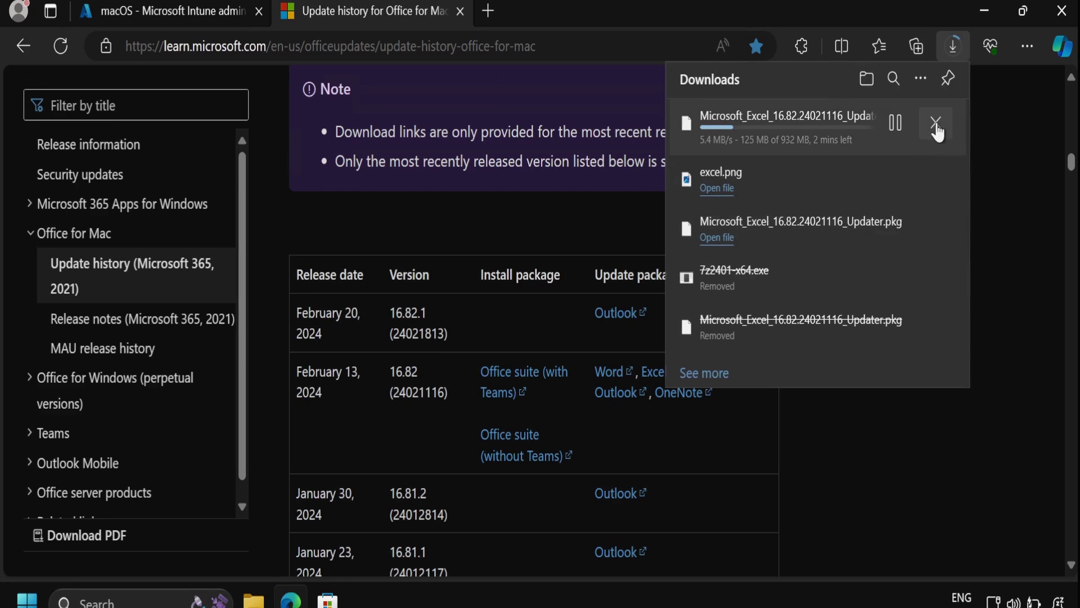
{"action": "left_click", "coordinate": [936, 124]}
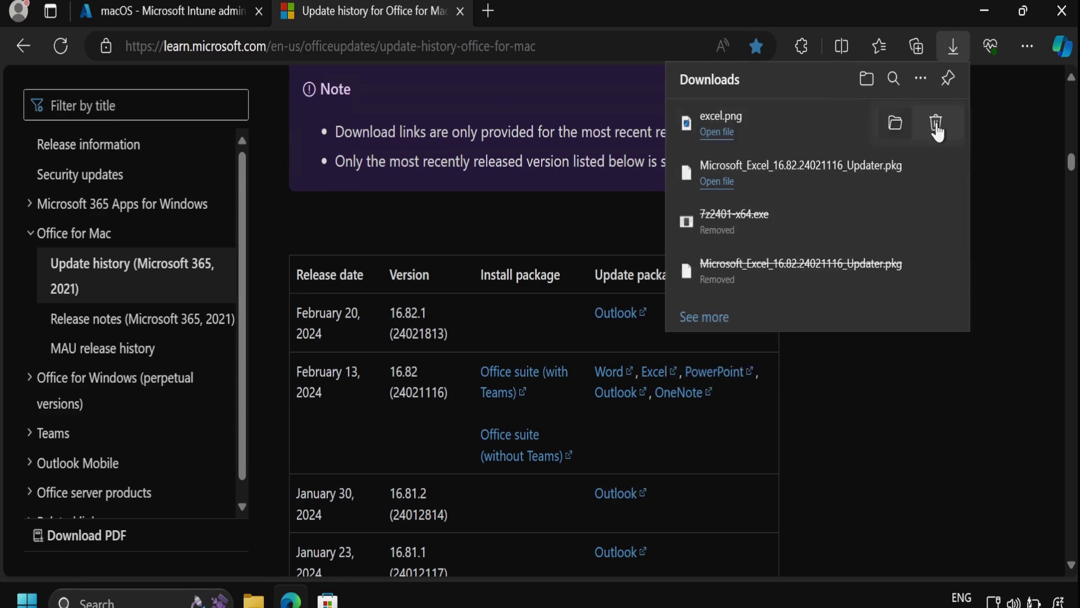
{"action": "left_click", "coordinate": [994, 133]}
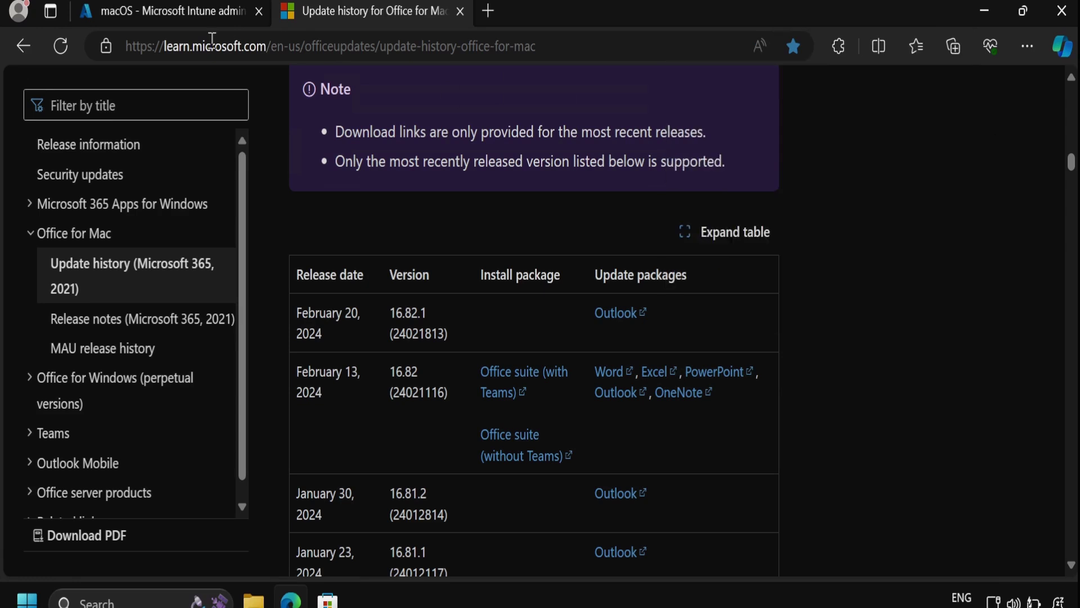
{"action": "left_click", "coordinate": [165, 20]}
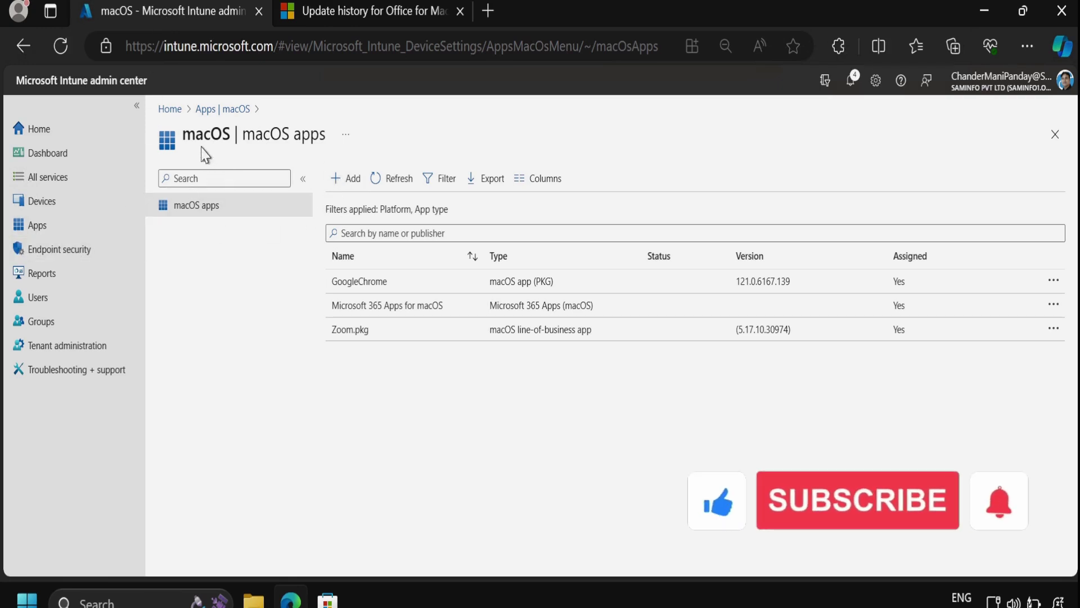
Add a new macOS app of type Line-of-business app, which takes a .pkg package
{"action": "left_click", "coordinate": [350, 184]}
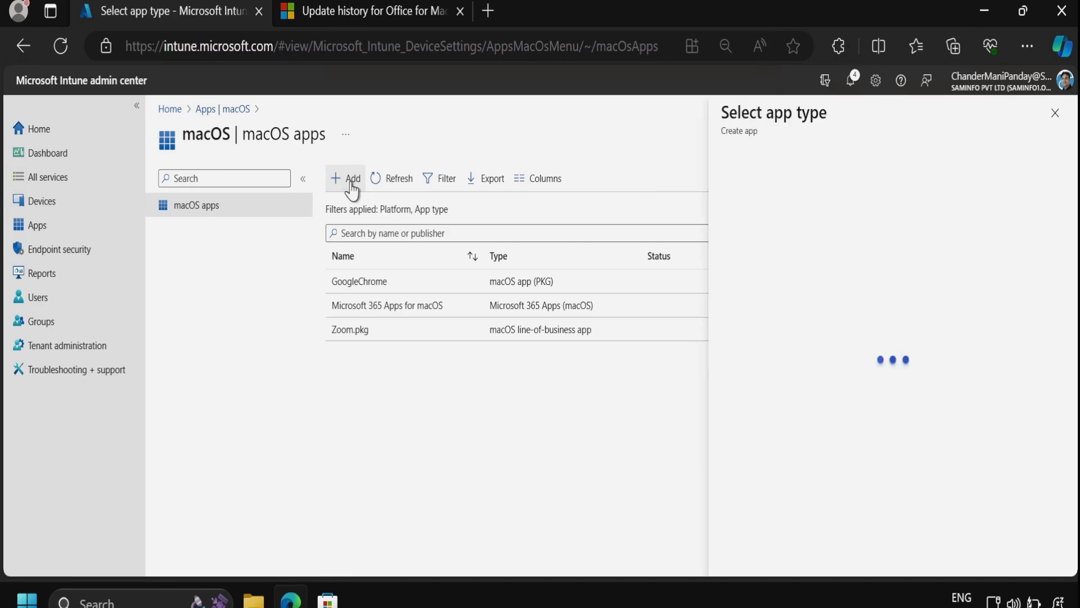
{"action": "left_click", "coordinate": [763, 190]}
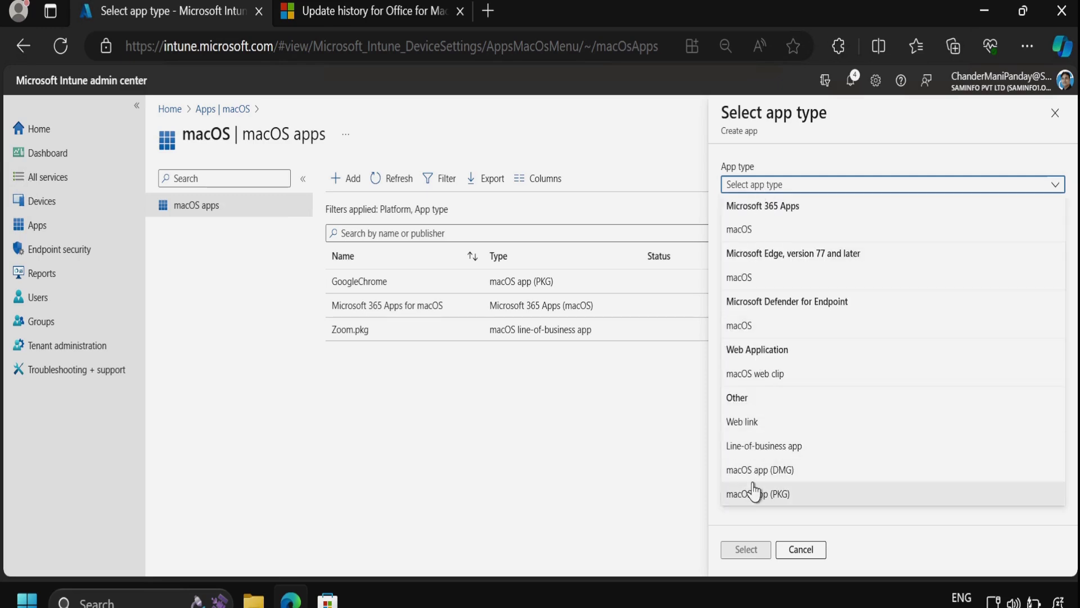
{"action": "left_click", "coordinate": [794, 446]}
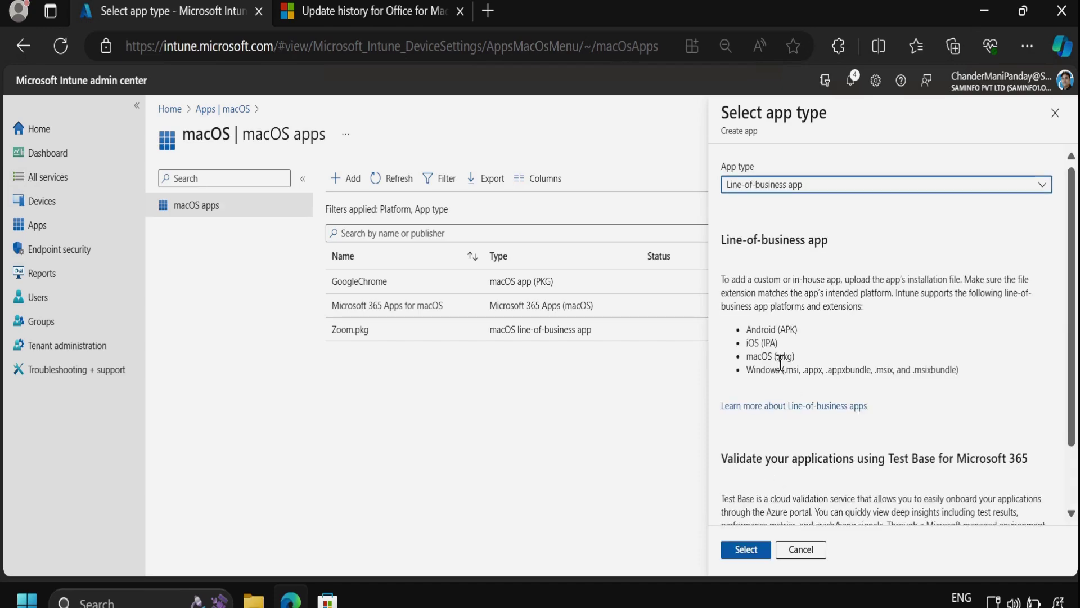
{"action": "left_click_drag", "start_coordinate": [747, 360], "coordinate": [796, 360]}
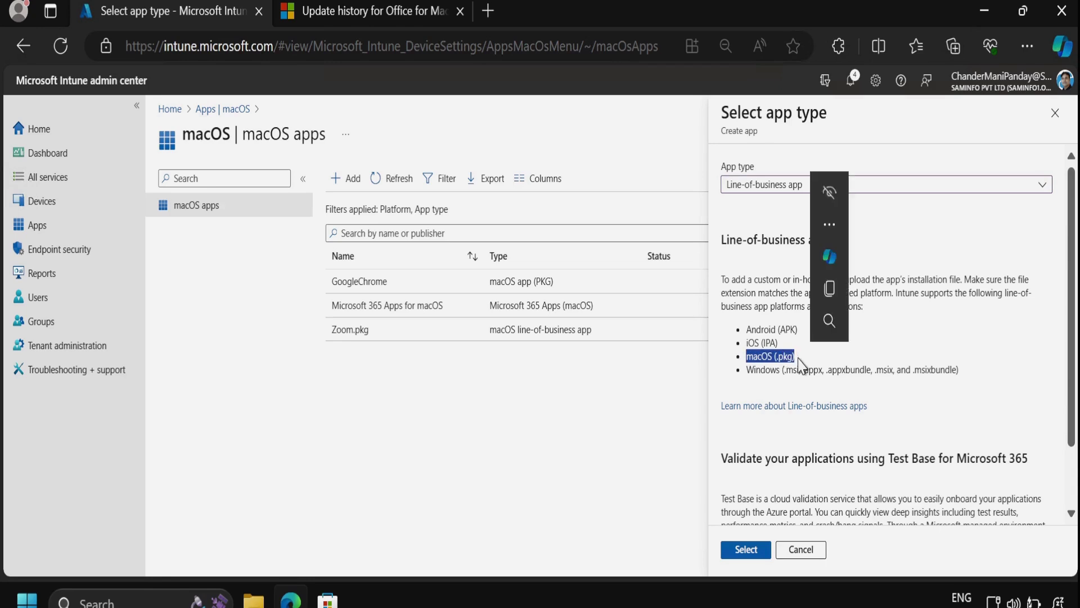
{"action": "left_click", "coordinate": [746, 552]}
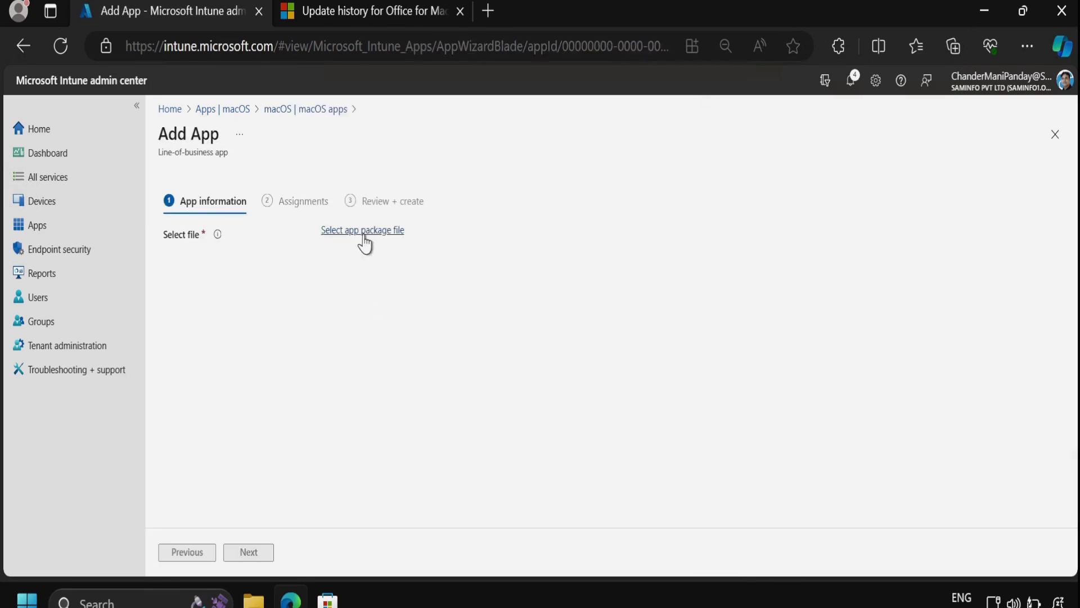
Upload Microsoft_Excel_16.82.24021116_Updater.pkg from Downloads as the app package file
{"action": "left_click", "coordinate": [364, 236]}
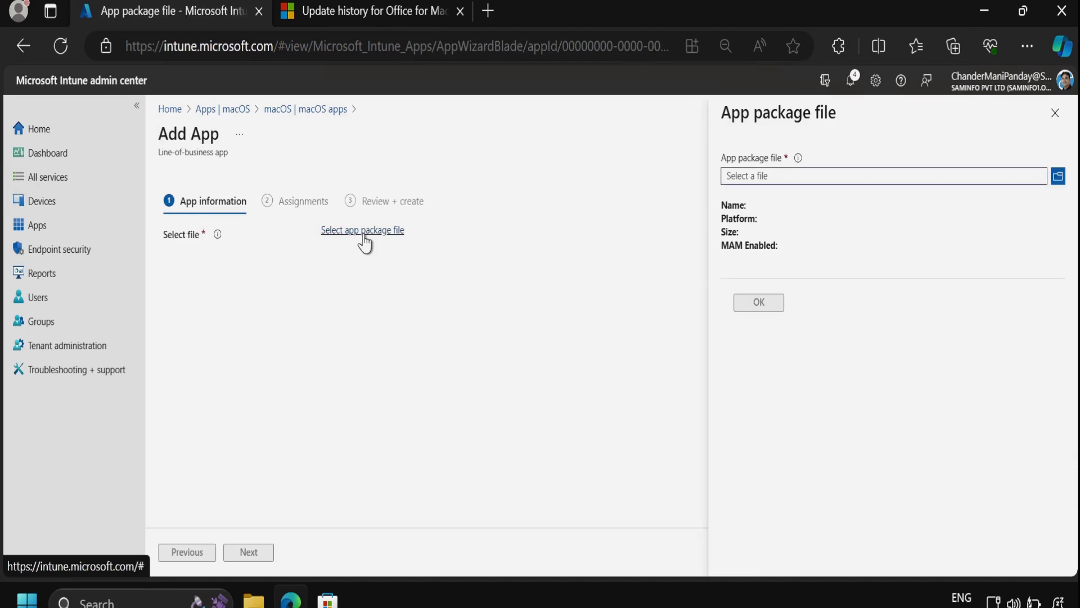
{"action": "left_click", "coordinate": [1058, 178]}
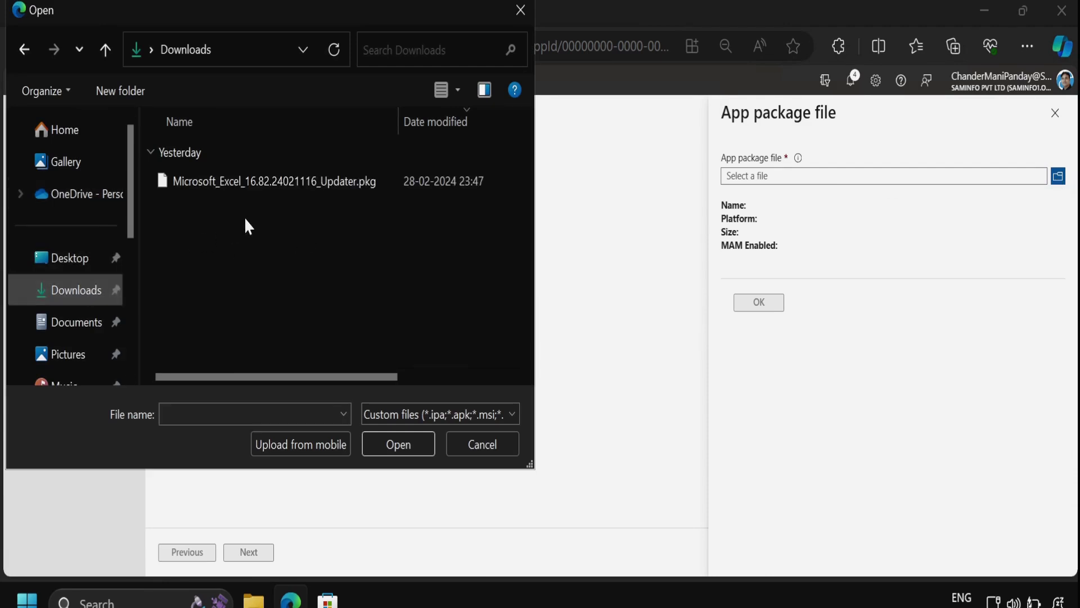
{"action": "left_click", "coordinate": [274, 188]}
{"action": "left_click", "coordinate": [398, 444]}
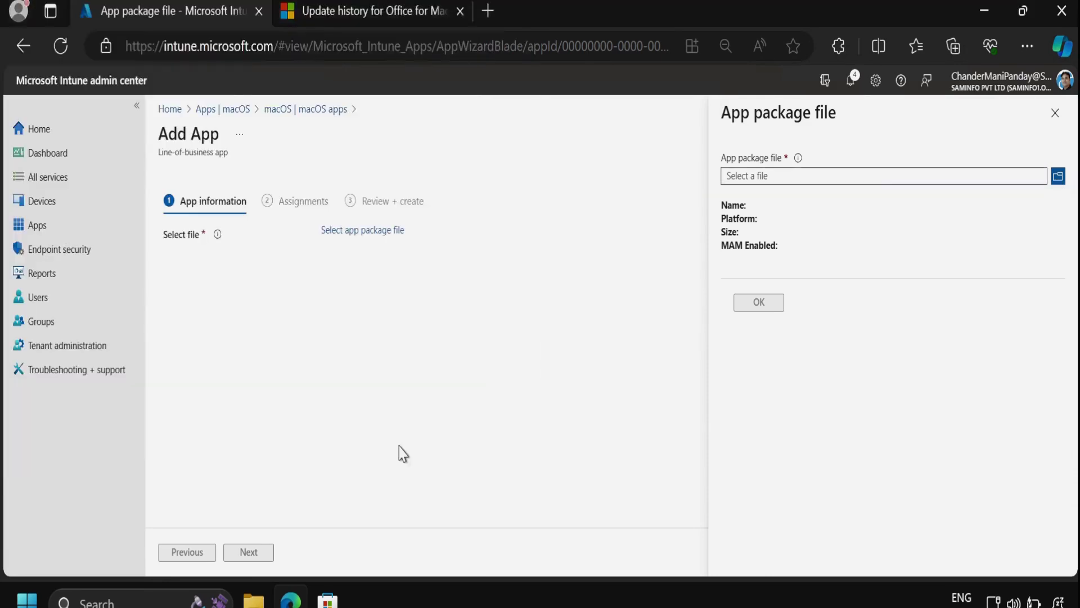
{"action": "left_click", "coordinate": [757, 304]}
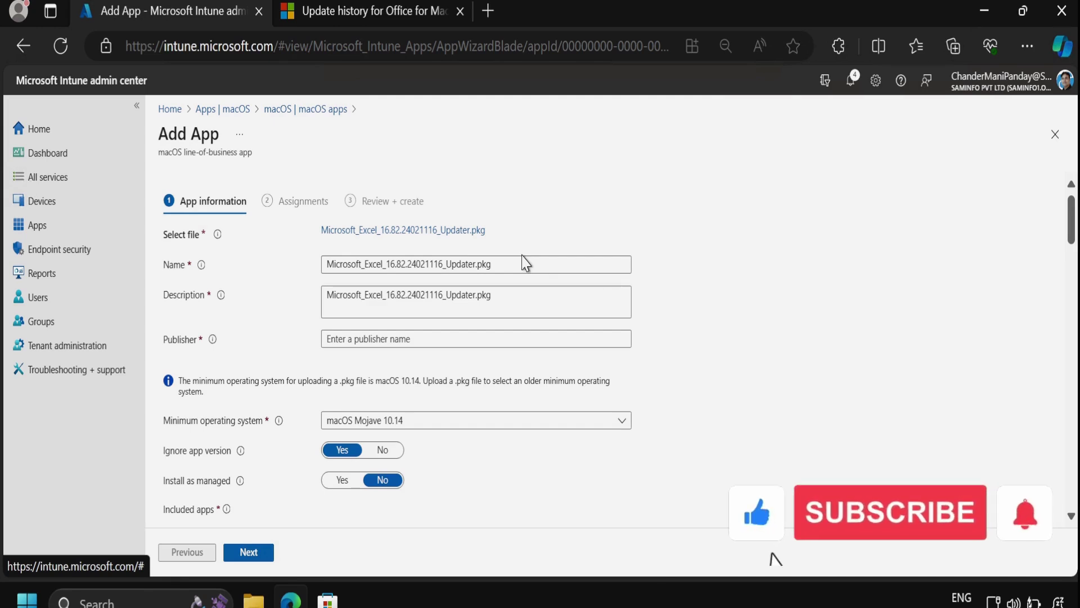
Trim the 'Updater.pkg' suffix from the auto-filled app name and description
{"action": "left_click", "coordinate": [503, 264]}
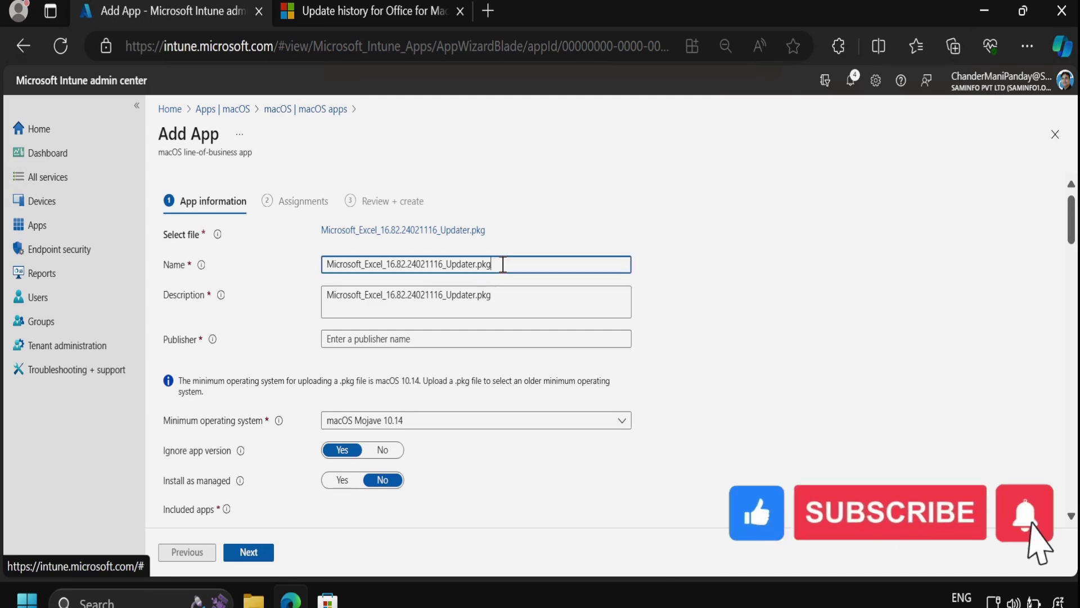
{"action": "key", "text": "BackSpace"}
{"action": "key", "text": "BackSpace"}
{"action": "key", "text": "BackSpace"}
{"action": "key", "text": "BackSpace"}
{"action": "key", "text": "BackSpace"}
{"action": "key", "text": "BackSpace"}
{"action": "key", "text": "BackSpace"}
{"action": "key", "text": "BackSpace"}
{"action": "key", "text": "BackSpace"}
{"action": "key", "text": "BackSpace"}
{"action": "key", "text": "BackSpace"}
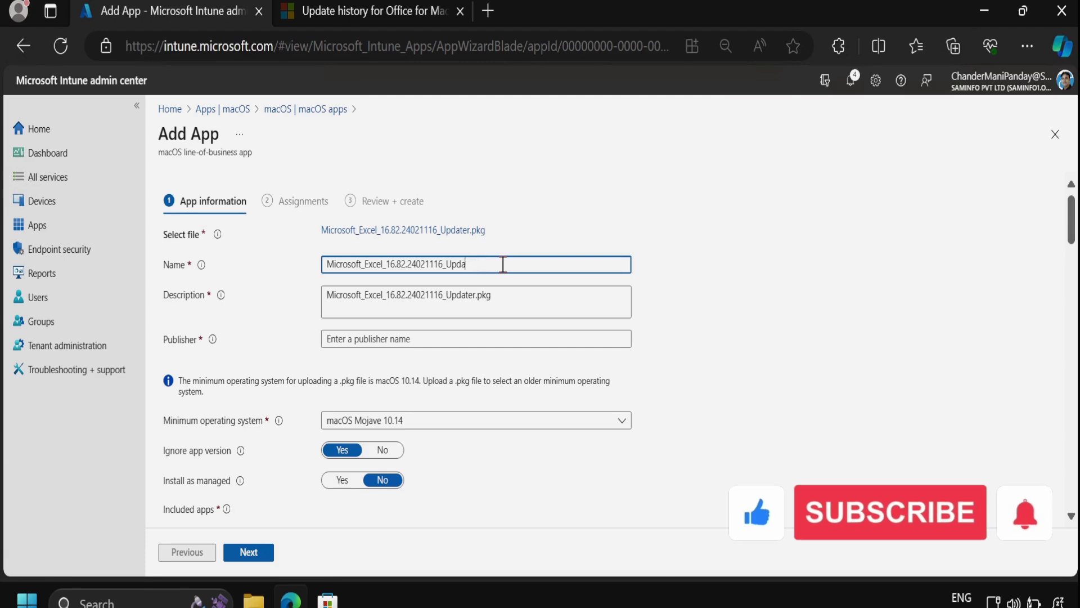
{"action": "key", "text": "BackSpace"}
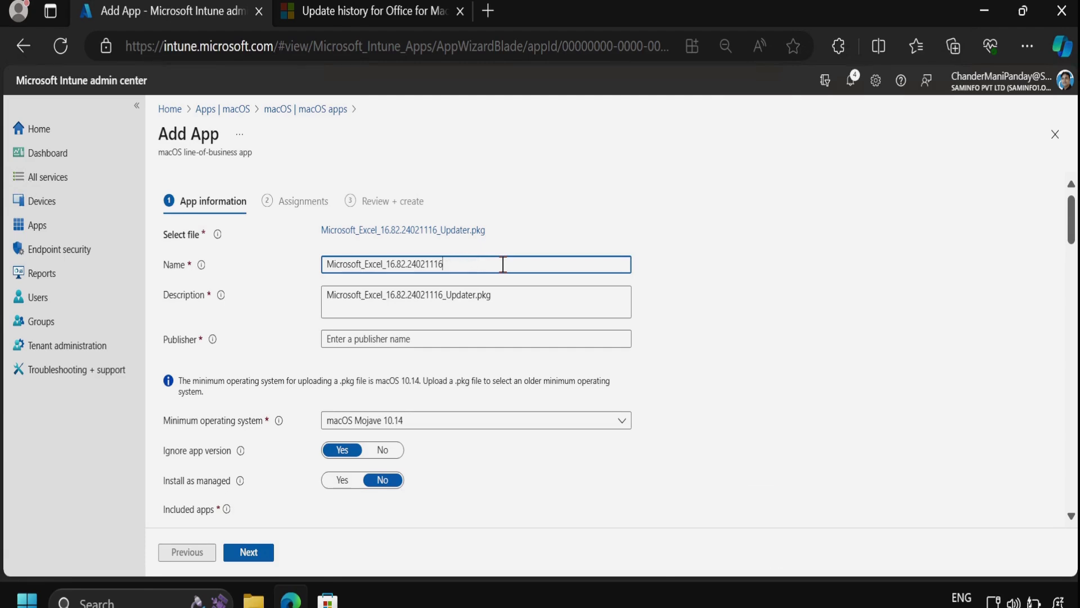
{"action": "left_click", "coordinate": [500, 305]}
{"action": "key", "text": "BackSpace"}
{"action": "key", "text": "BackSpace"}
{"action": "key", "text": "BackSpace"}
{"action": "key", "text": "BackSpace"}
{"action": "key", "text": "BackSpace"}
{"action": "key", "text": "BackSpace"}
{"action": "key", "text": "BackSpace"}
{"action": "key", "text": "BackSpace"}
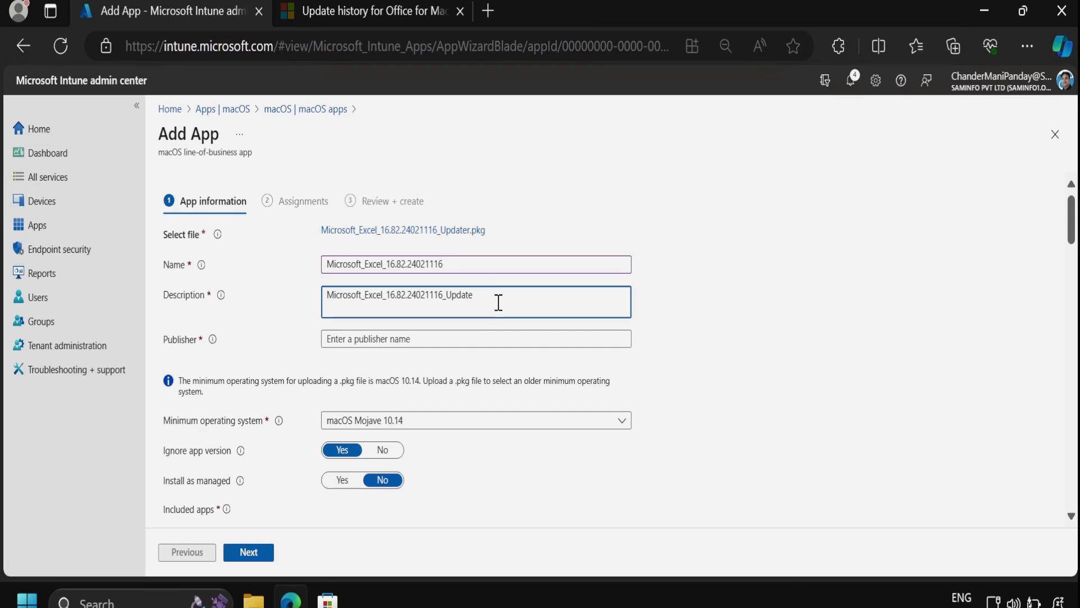
{"action": "key", "text": "BackSpace"}
{"action": "key", "text": "BackSpace"}
{"action": "key", "text": "BackSpace"}
{"action": "key", "text": "BackSpace"}
Enter publisher 'Microosft', set minimum OS to macOS Monterey 12.0, and review the included apps
{"action": "left_click", "coordinate": [446, 338]}
{"action": "type", "text": "M"}
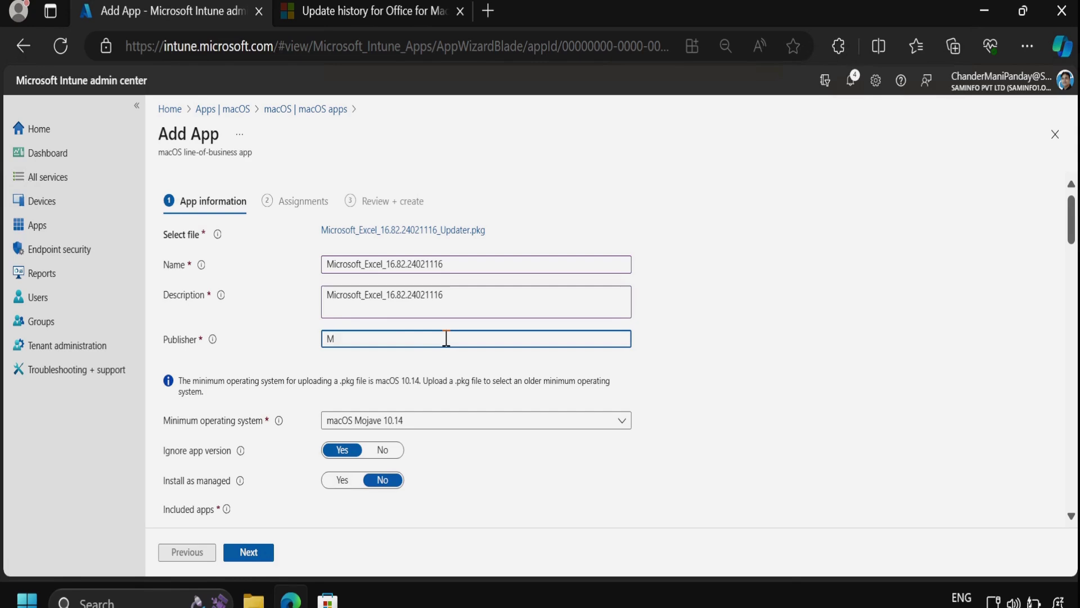
{"action": "type", "text": "icroosft"}
{"action": "scroll", "coordinate": [734, 369], "scroll_direction": "down", "scroll_amount": 1}
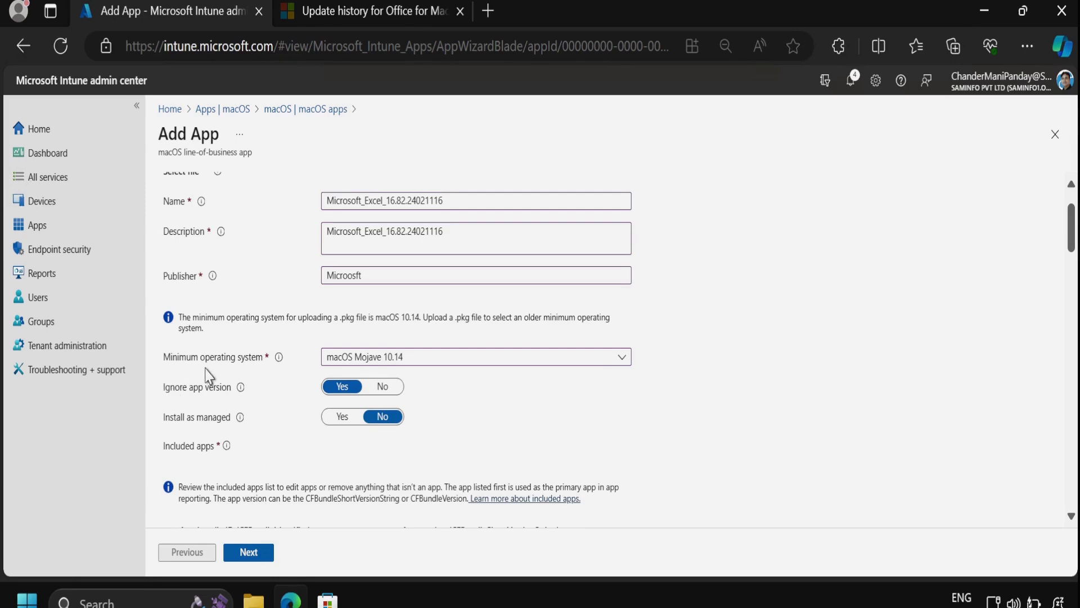
{"action": "left_click", "coordinate": [426, 363]}
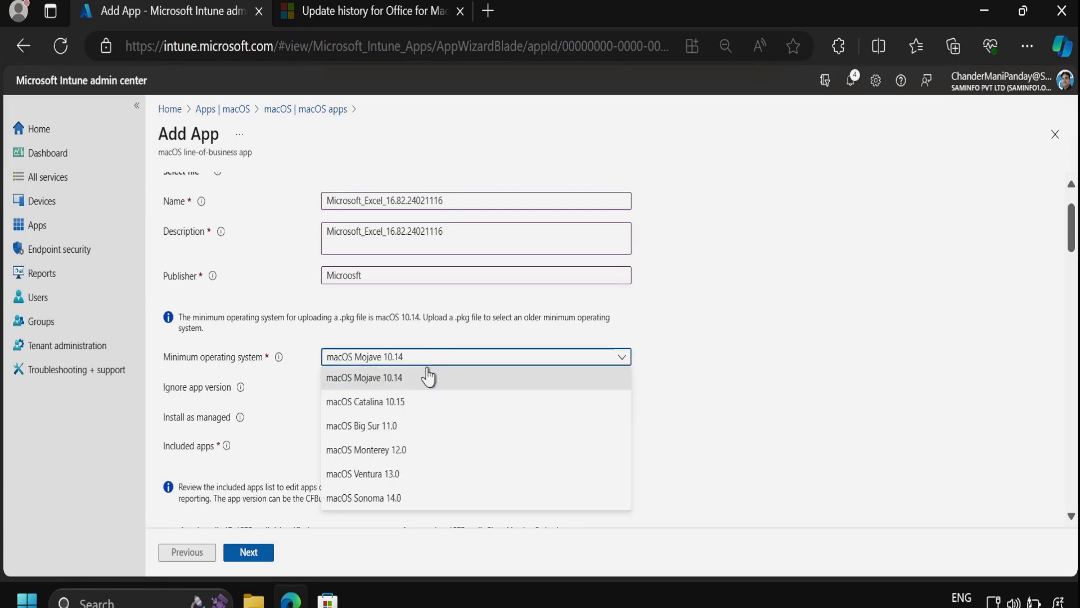
{"action": "left_click", "coordinate": [393, 450]}
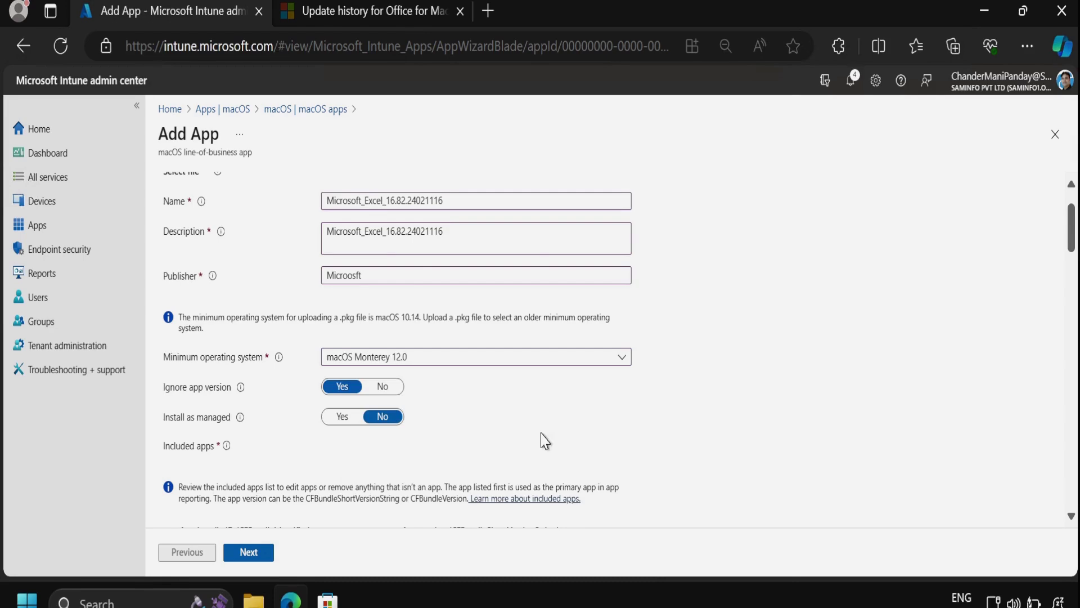
{"action": "scroll", "coordinate": [646, 339], "scroll_direction": "down", "scroll_amount": 1}
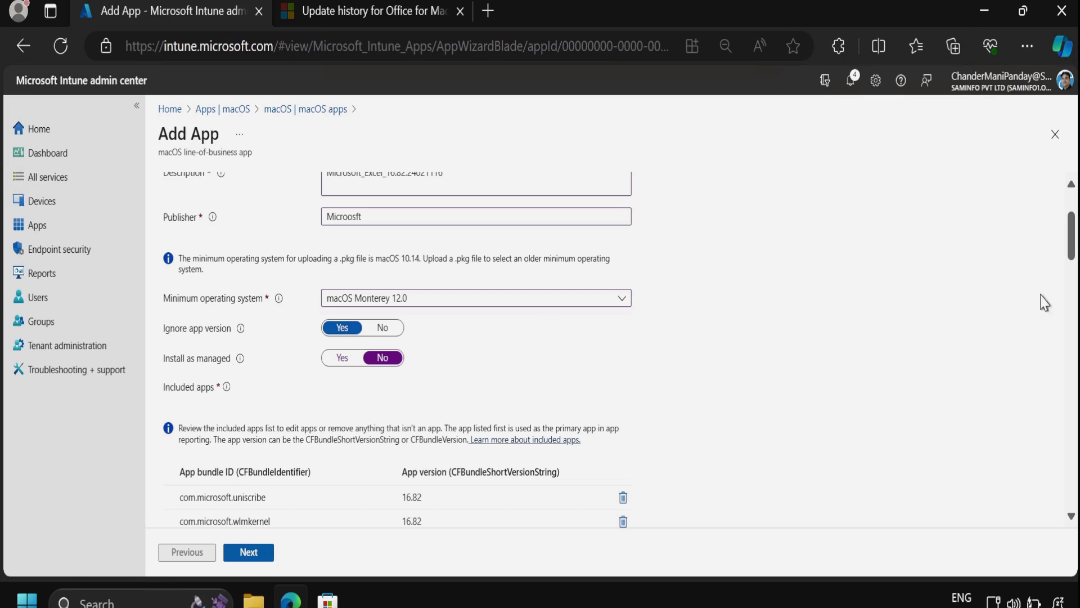
{"action": "scroll", "coordinate": [334, 435], "scroll_direction": "down", "scroll_amount": 1}
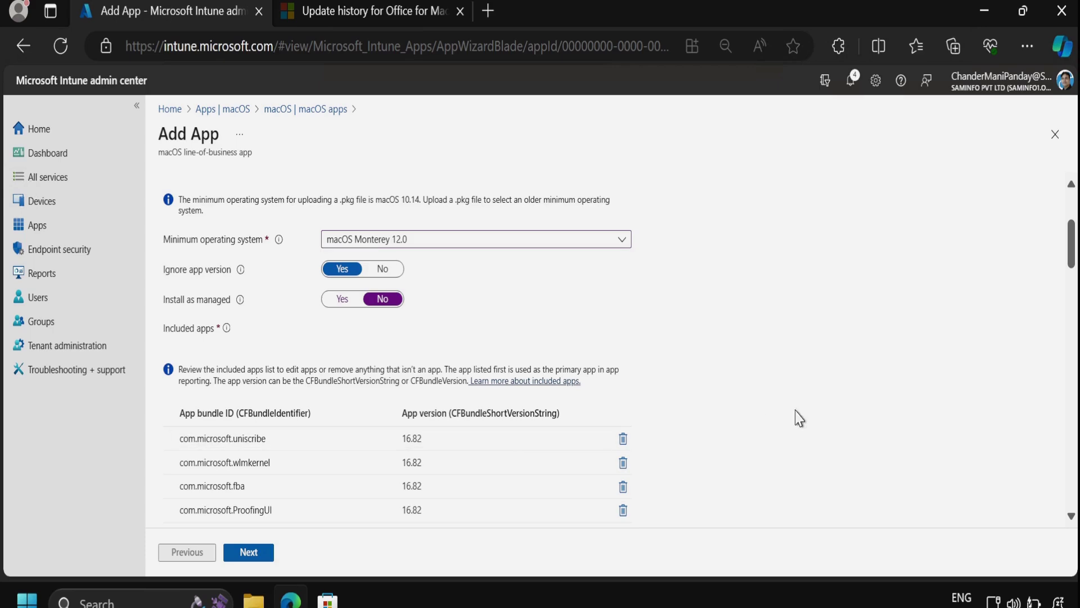
{"action": "scroll", "coordinate": [1061, 306], "scroll_direction": "down", "scroll_amount": 4}
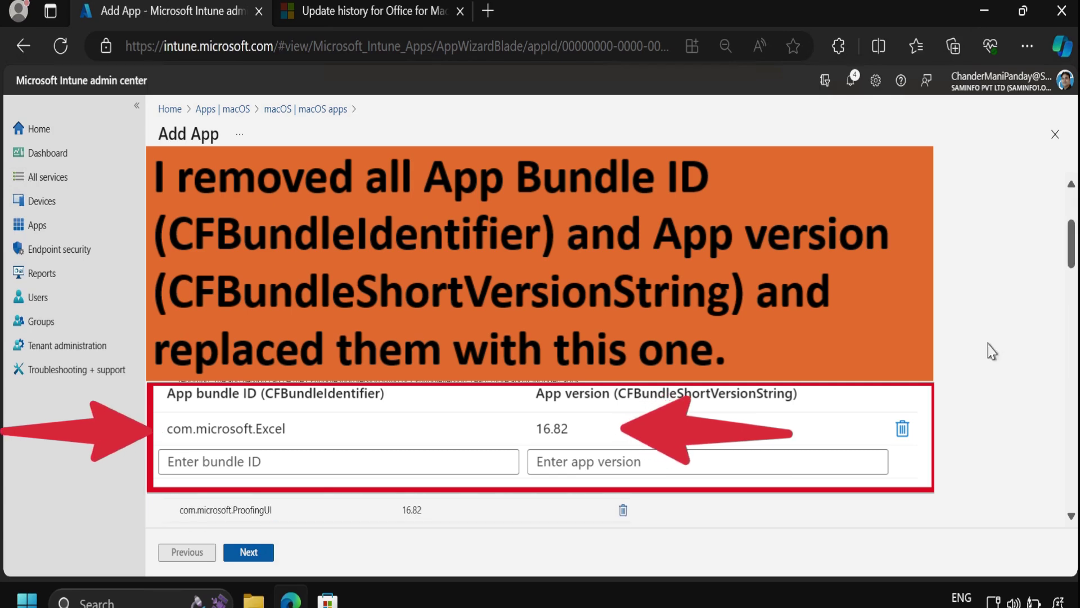
{"action": "scroll", "coordinate": [1072, 285], "scroll_direction": "down", "scroll_amount": 1}
{"action": "scroll", "coordinate": [1069, 284], "scroll_direction": "up", "scroll_amount": 1}
{"action": "scroll", "coordinate": [1044, 318], "scroll_direction": "down", "scroll_amount": 10}
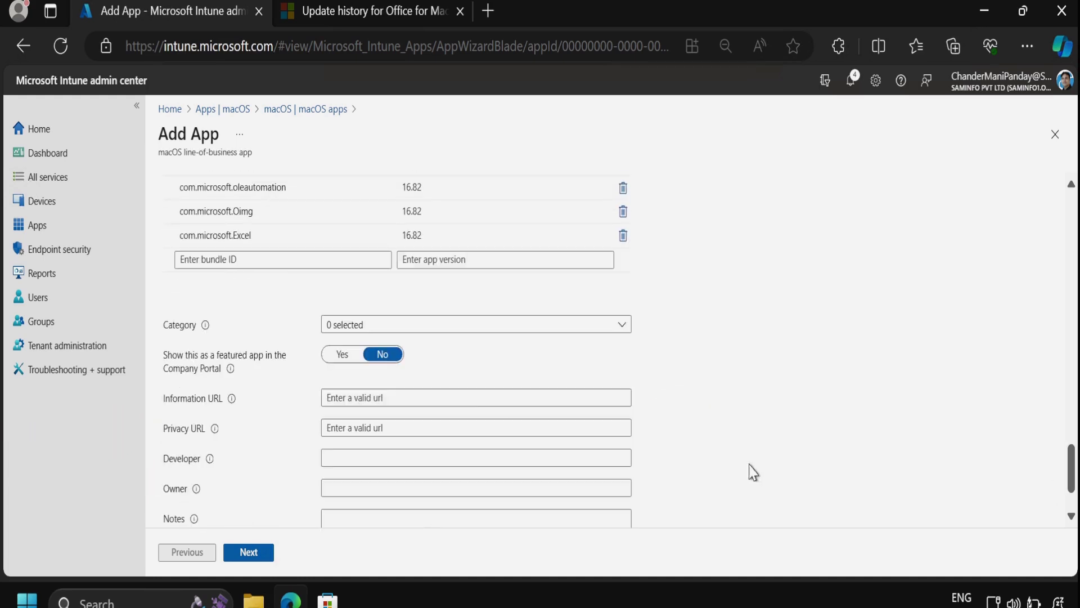
Set the app category to Productivity
{"action": "left_click", "coordinate": [368, 325]}
{"action": "left_click", "coordinate": [333, 419]}
{"action": "left_click", "coordinate": [692, 424]}
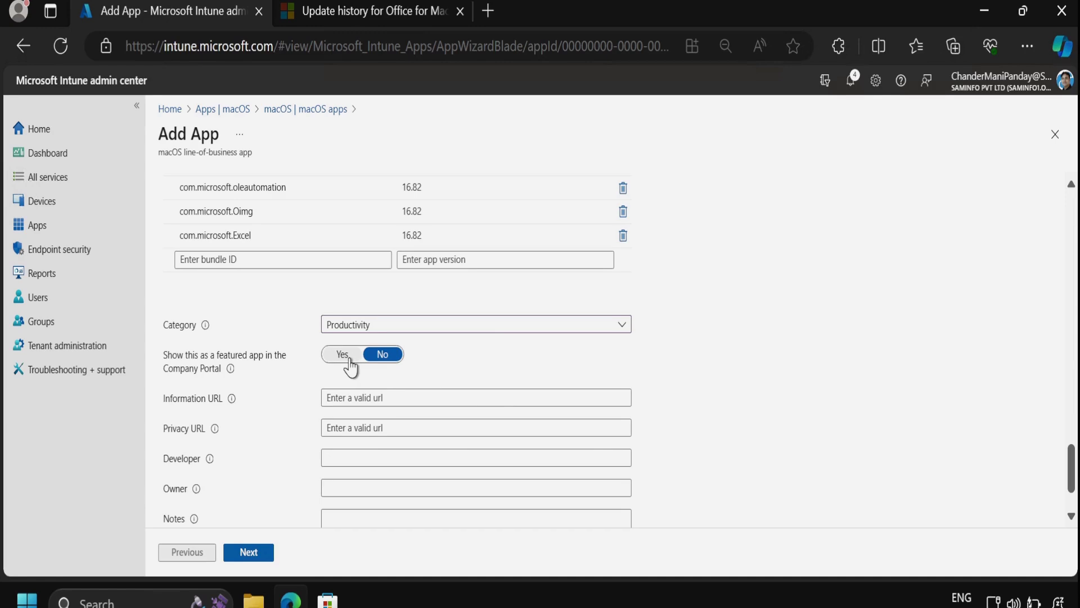
{"action": "left_click_drag", "start_coordinate": [1072, 451], "coordinate": [1071, 482]}
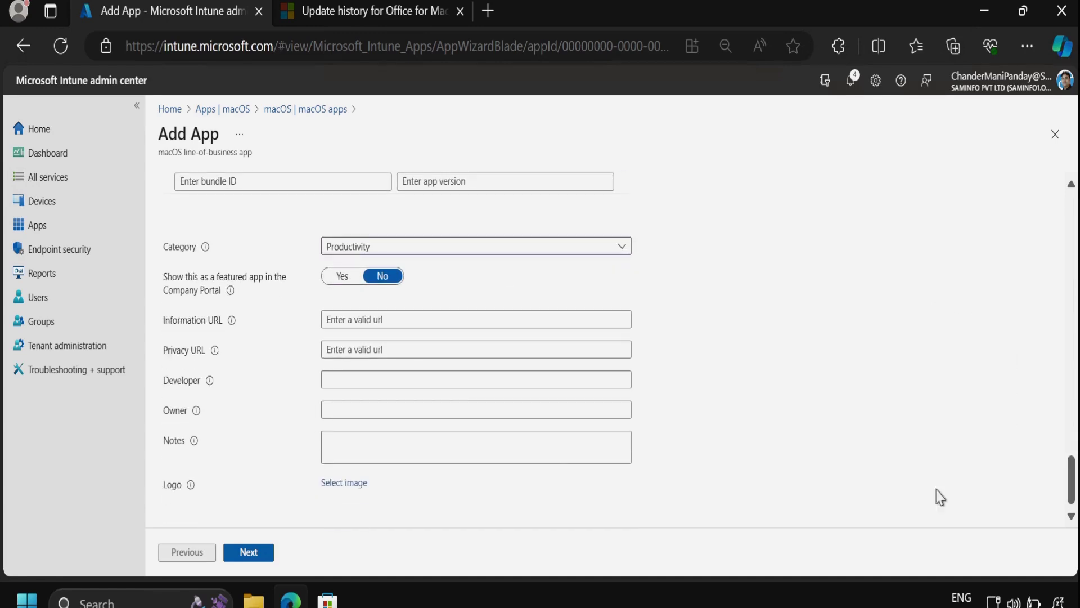
Upload excel.png from Downloads as the app logo and continue to Assignments
{"action": "left_click", "coordinate": [346, 485]}
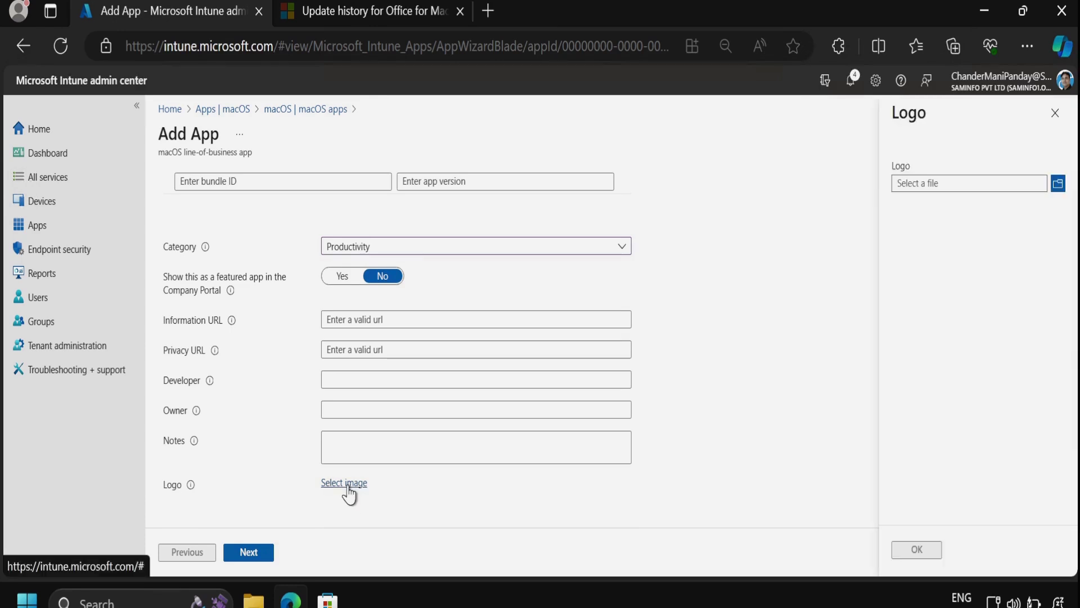
{"action": "left_click", "coordinate": [1058, 184]}
{"action": "left_click", "coordinate": [194, 183]}
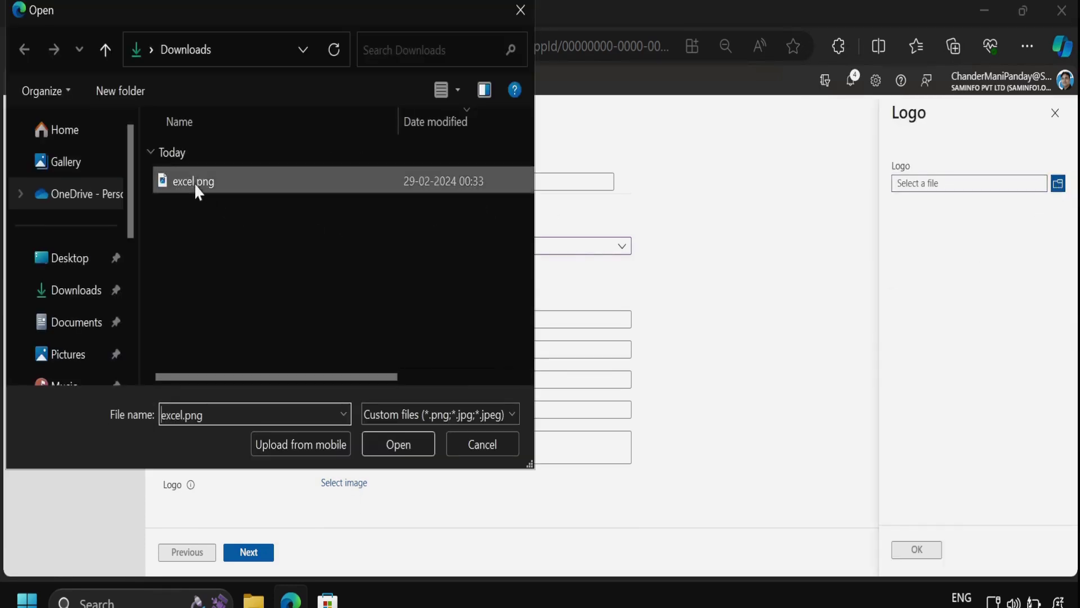
{"action": "left_click", "coordinate": [399, 444]}
{"action": "left_click", "coordinate": [917, 550]}
{"action": "left_click", "coordinate": [240, 557]}
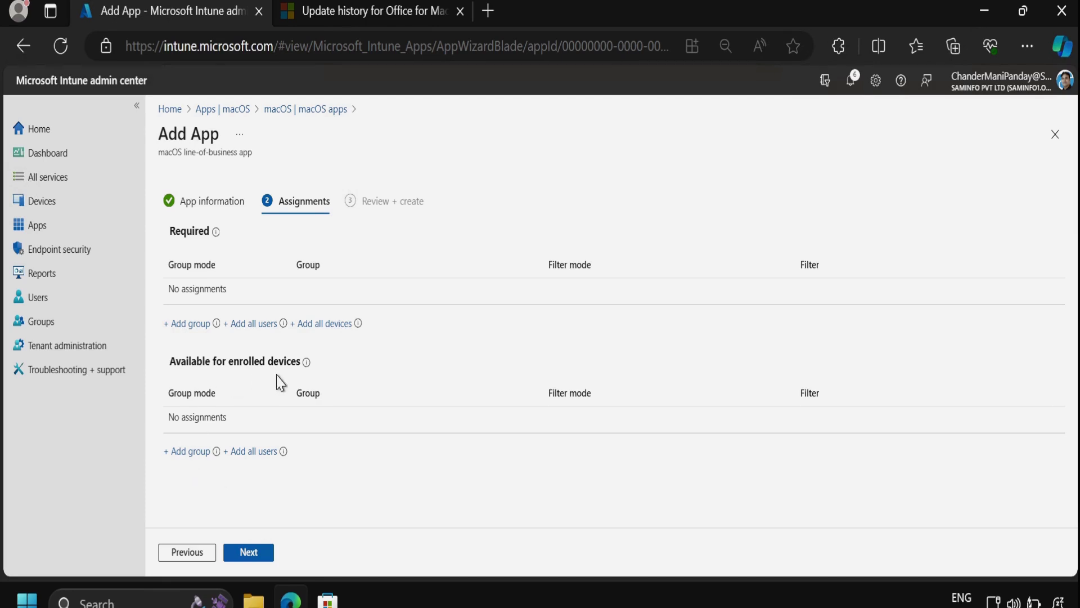
Assign the Excel app as Available to all users on enrolled devices and create it
{"action": "left_click", "coordinate": [253, 453]}
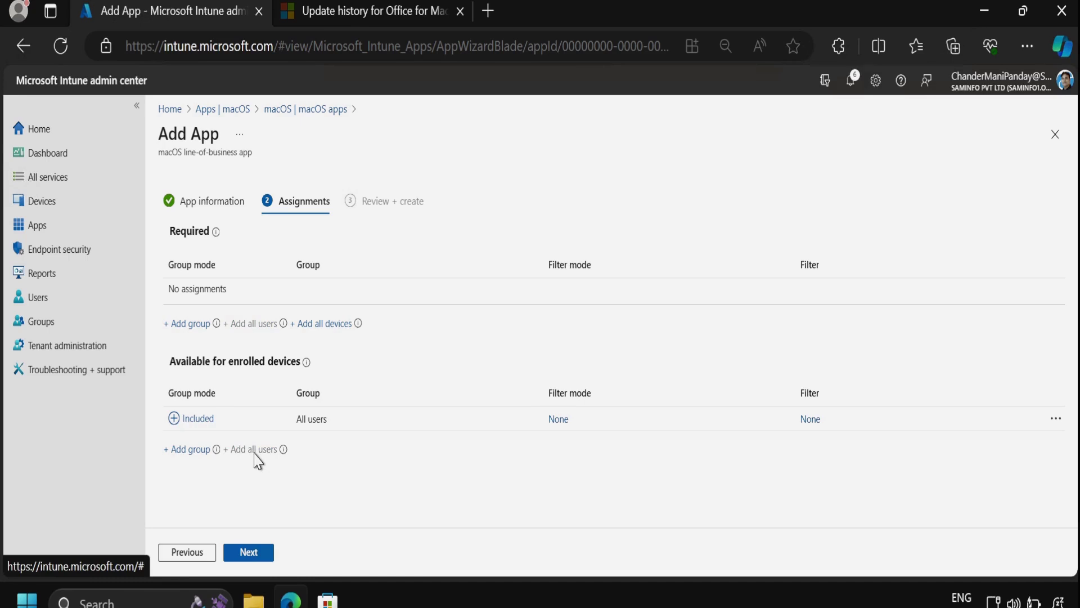
{"action": "left_click", "coordinate": [253, 556]}
{"action": "left_click", "coordinate": [249, 552]}
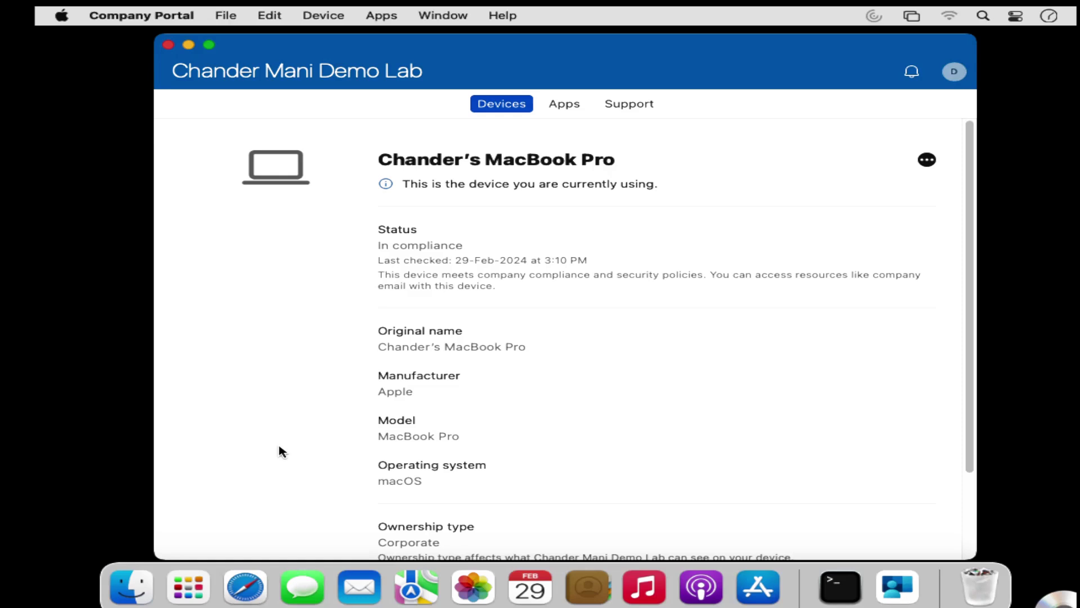
In Company Portal's Apps list, open Microsoft_Excel_16.82.24021116 and install it
{"action": "left_click", "coordinate": [565, 105]}
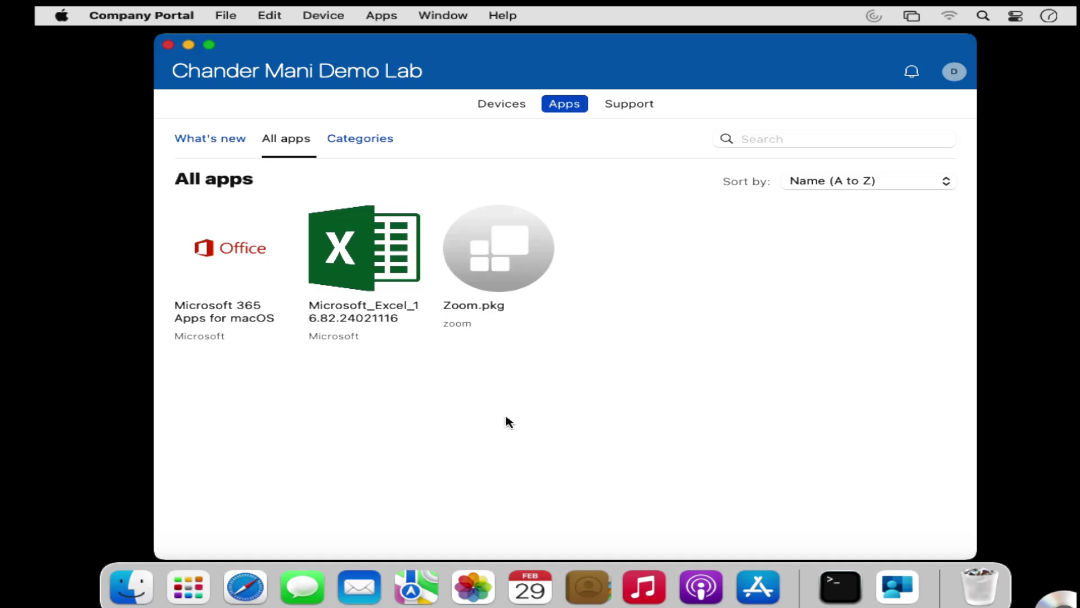
{"action": "left_click", "coordinate": [346, 286]}
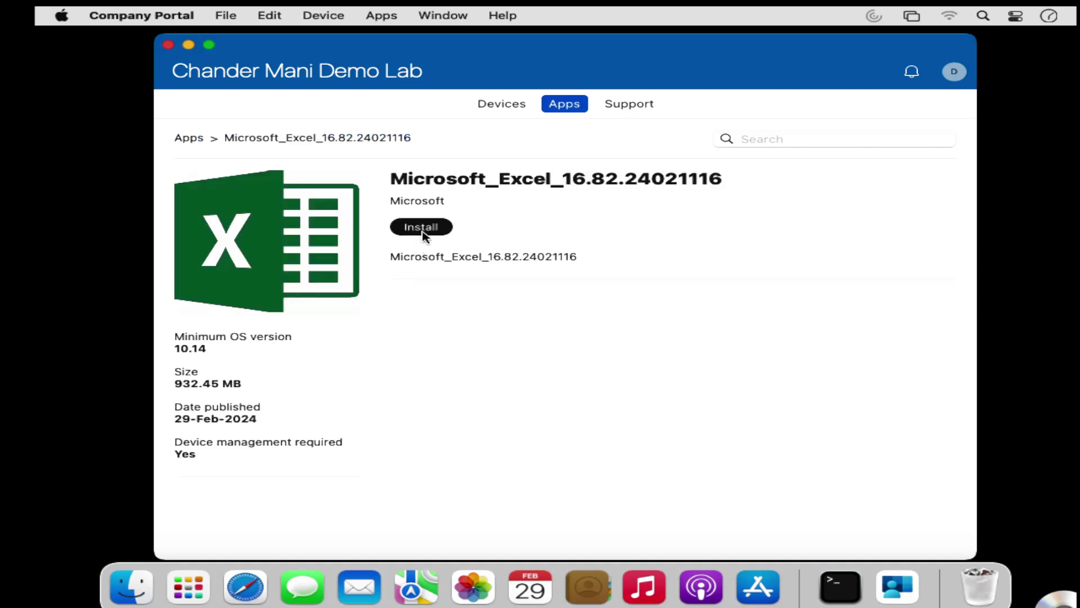
{"action": "left_click", "coordinate": [423, 228]}
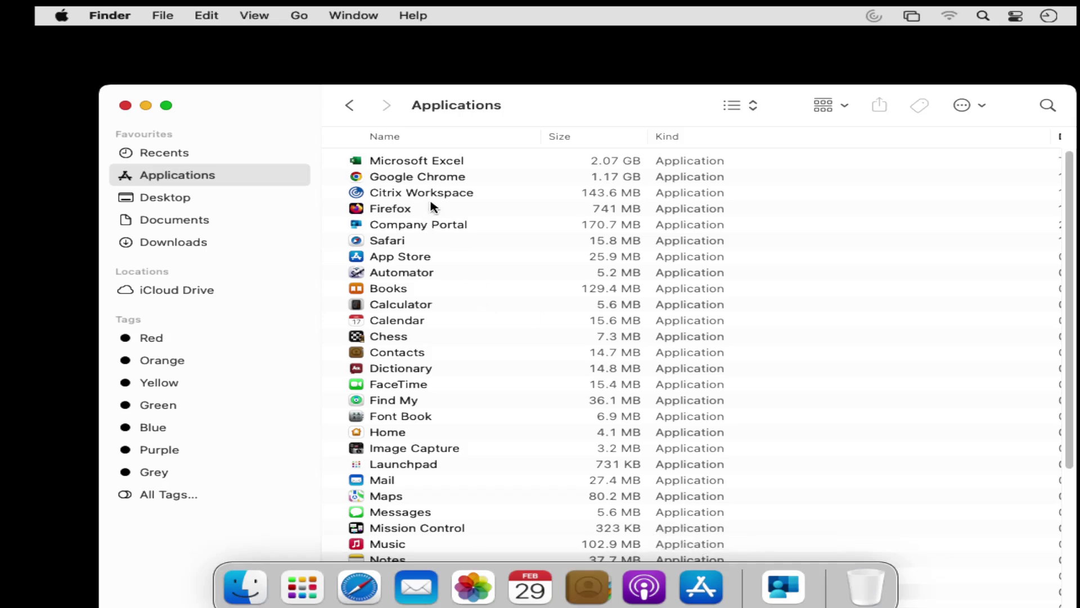
Open Microsoft Excel from Finder's Applications folder through its right-click menu
{"action": "left_click", "coordinate": [397, 165]}
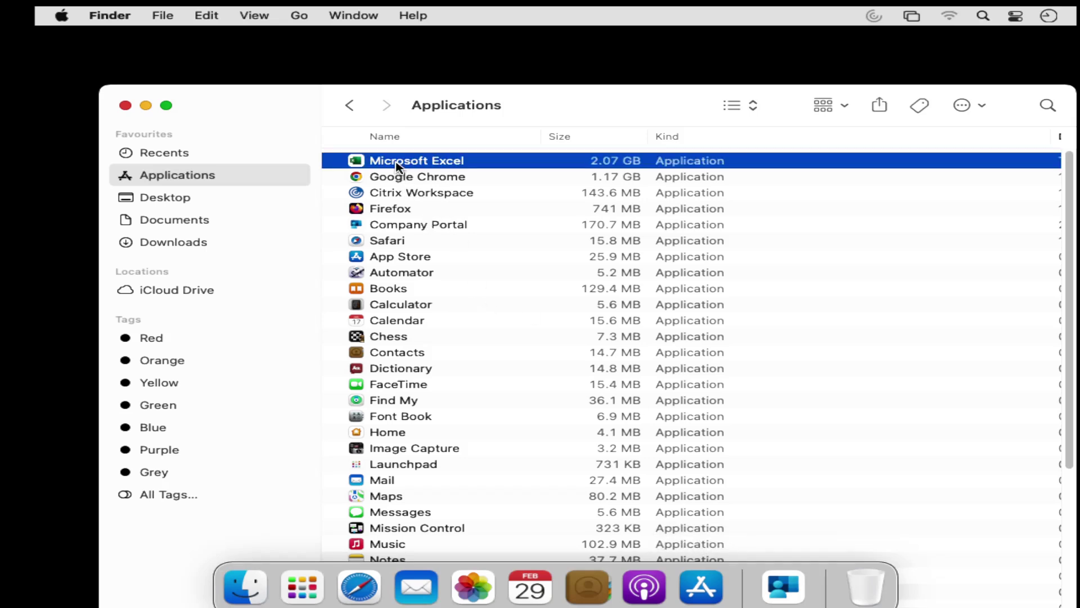
{"action": "right_click", "coordinate": [397, 165]}
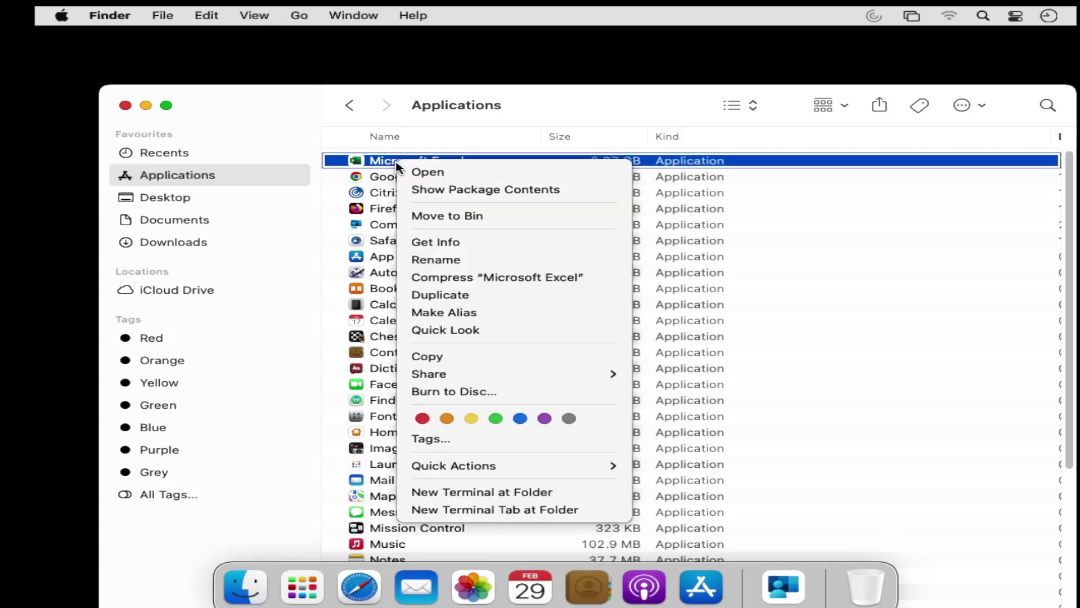
{"action": "left_click", "coordinate": [428, 173]}
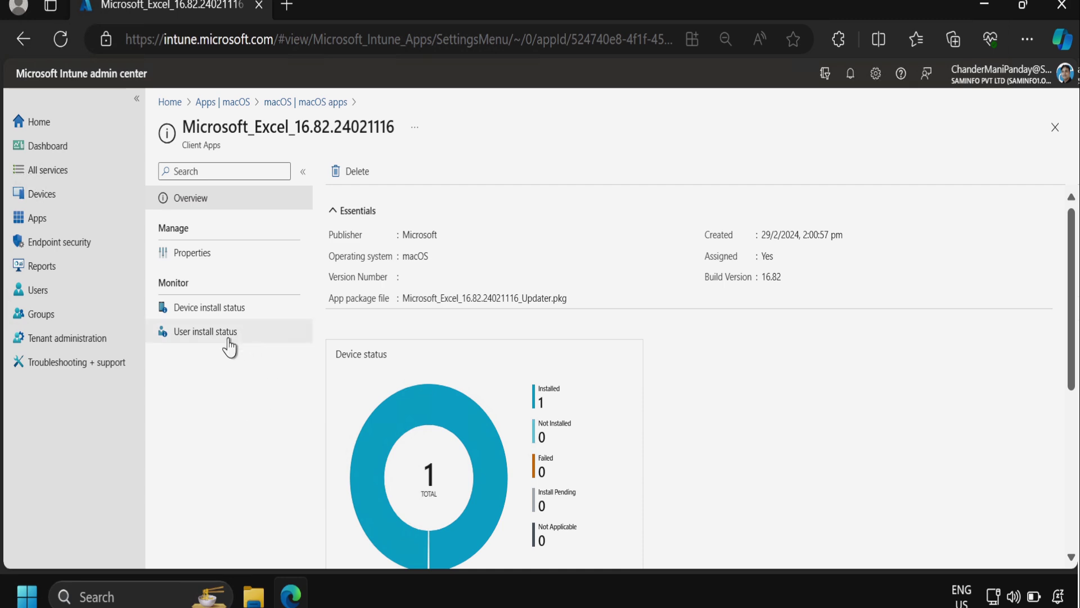
Open Device install status to confirm Excel 16.82 is Installed on the macOS 12.7.2 MacBook
{"action": "left_click", "coordinate": [204, 311]}
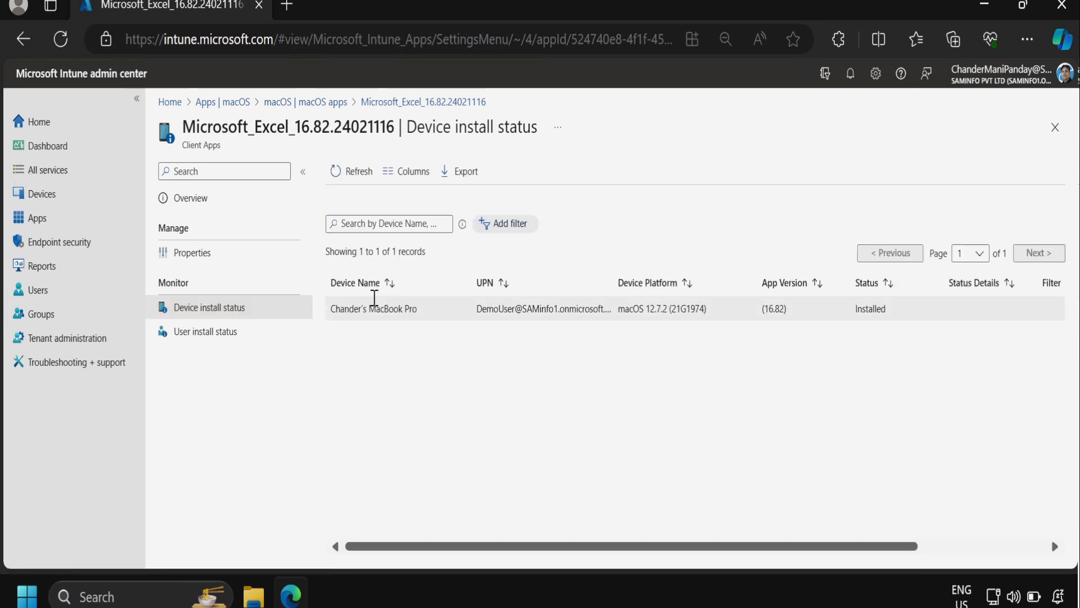